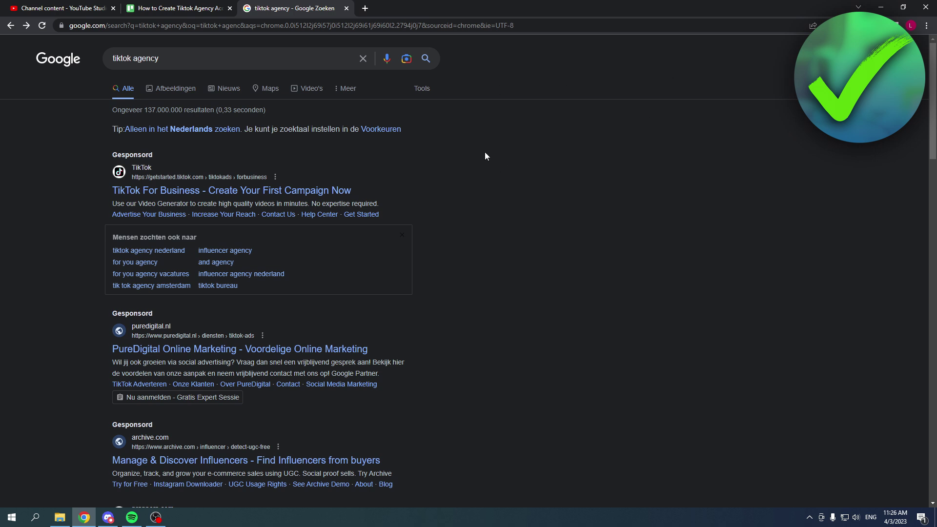
Step: Open the sponsored 'TikTok For Business - Create Your First Campaign Now' result for the 'tiktok agency' search
drag(161, 58, 93, 61)
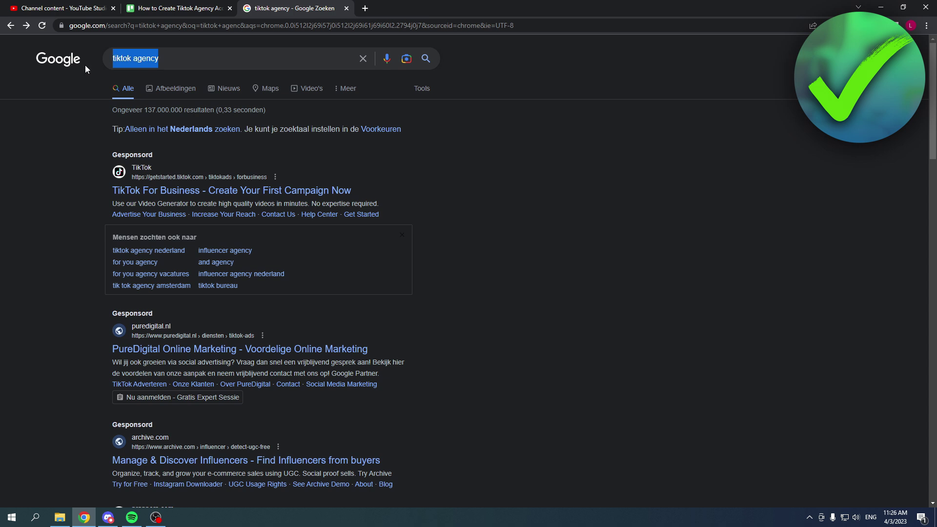
click(86, 132)
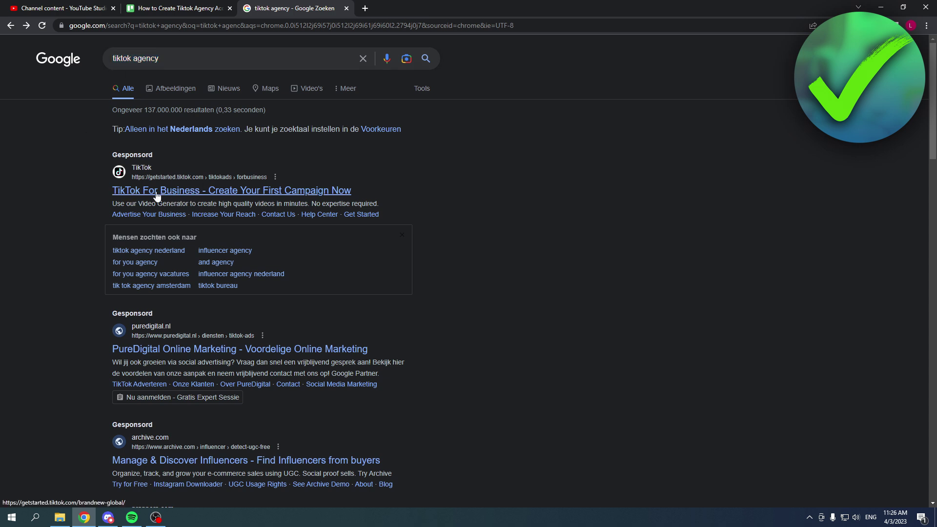
click(259, 194)
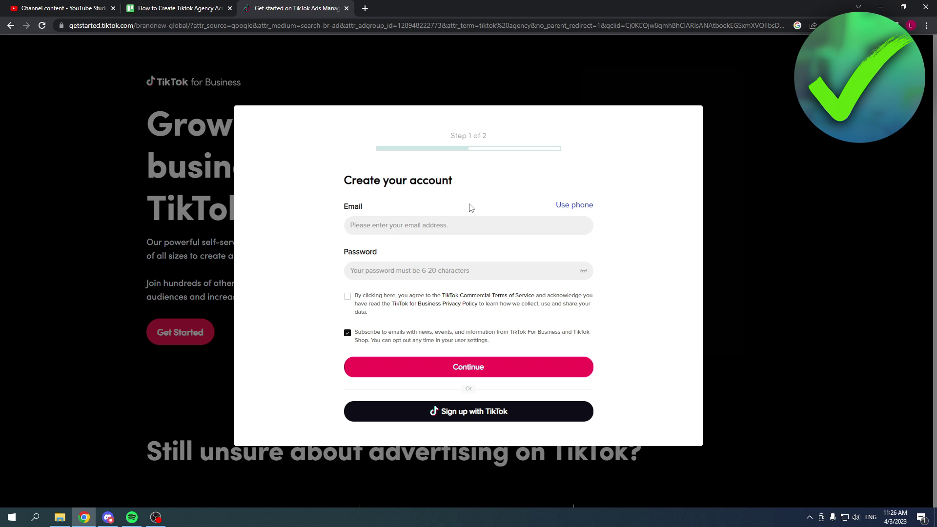
Step: Accept the commercial terms of service, opt out of marketing emails, and continue to email confirmation
drag(354, 184, 592, 180)
click(550, 182)
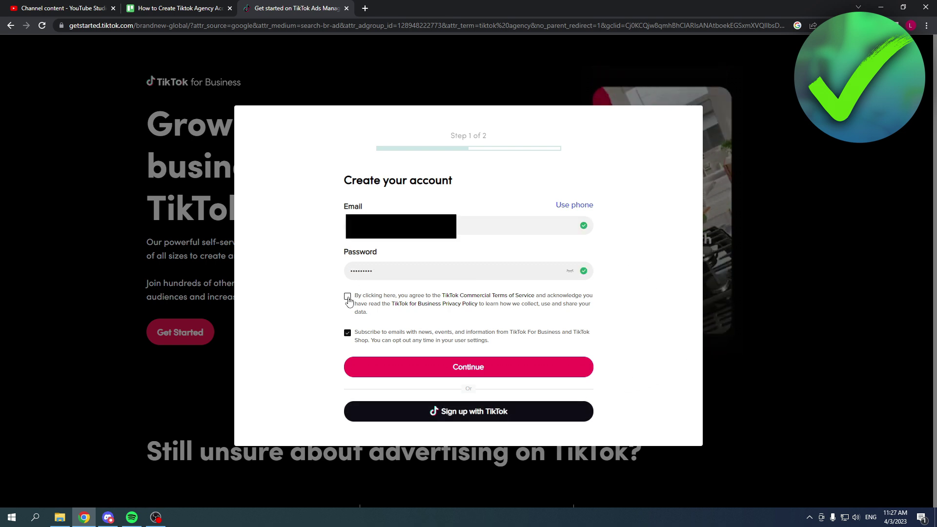
click(348, 297)
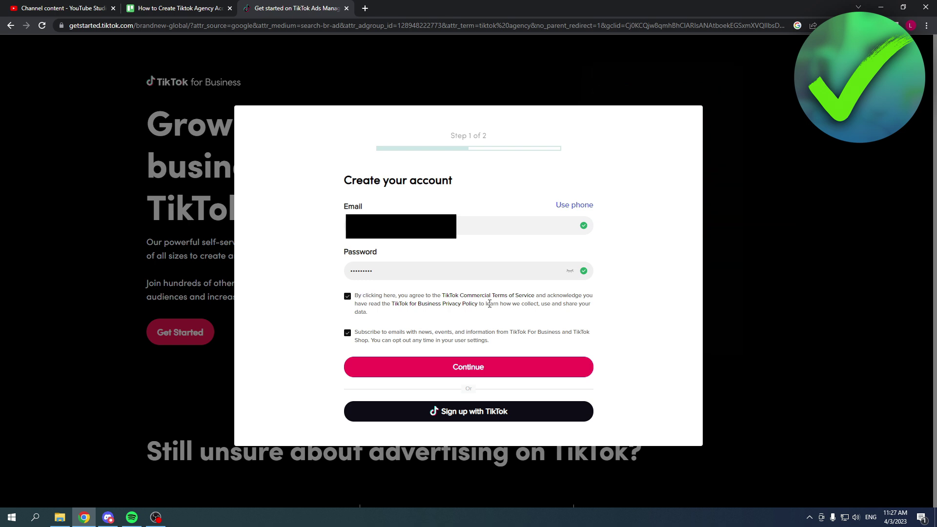
click(346, 335)
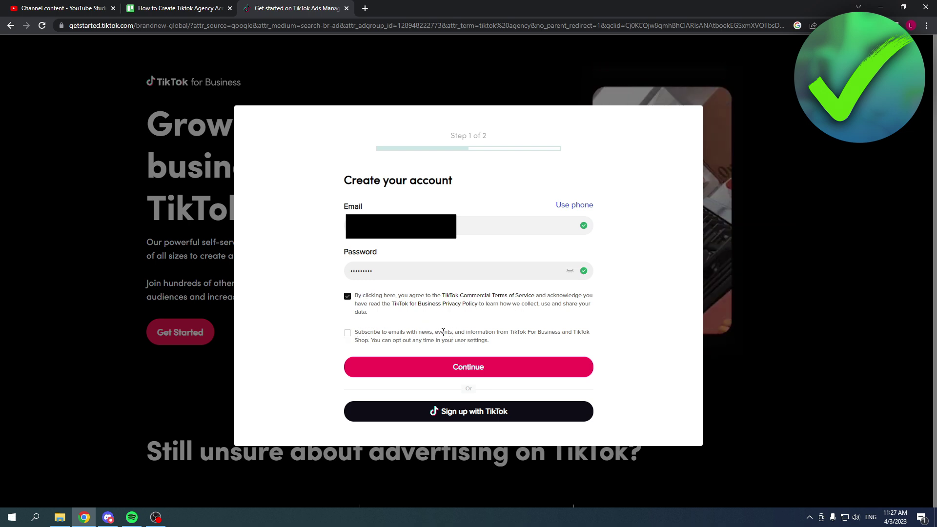
click(456, 368)
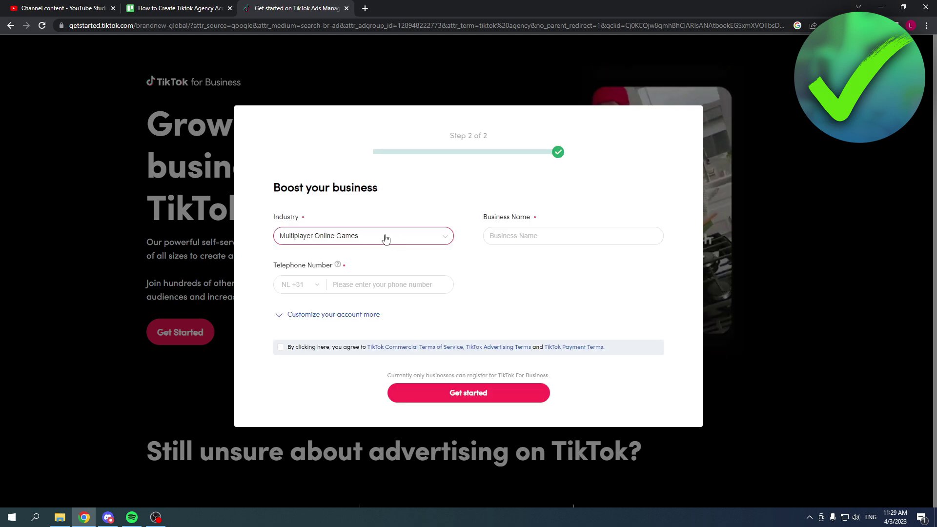
Step: Set the business industry to Media & Content Creation > Other
click(400, 237)
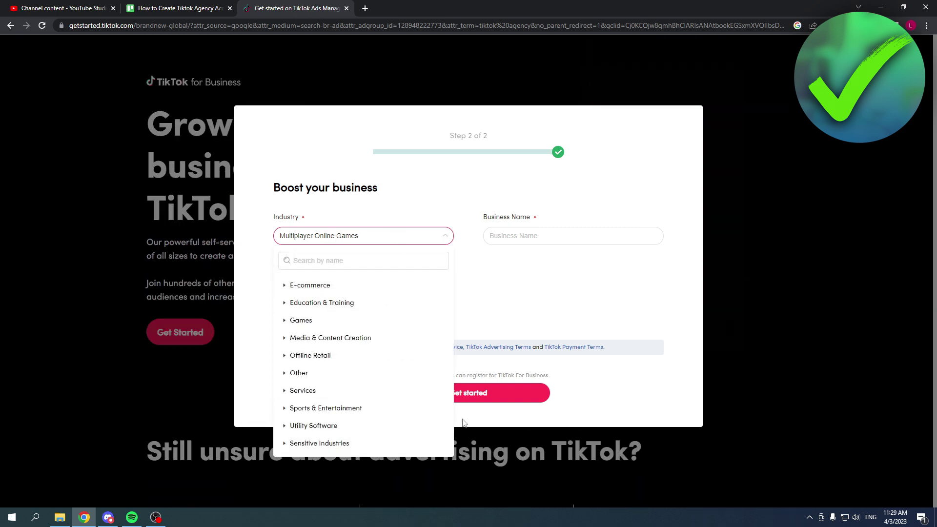
click(385, 286)
scroll(351, 304, down, 1)
scroll(371, 341, down, 2)
scroll(394, 371, down, 3)
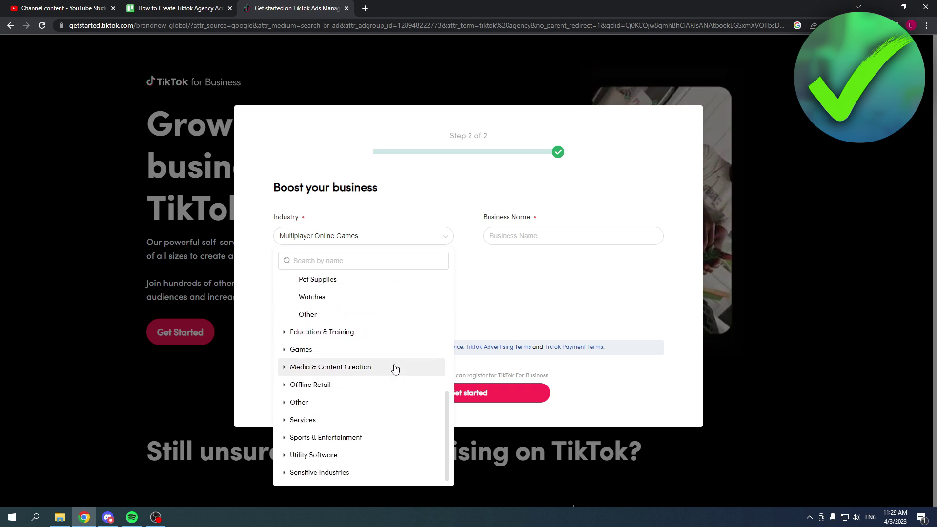
click(384, 367)
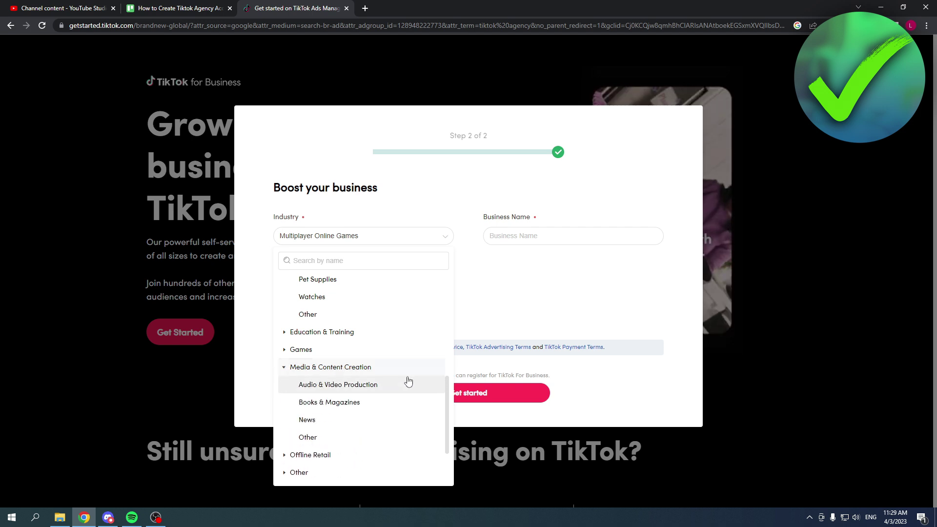
click(388, 435)
Step: Enter the business name Helpful Online and a phone number, then agree to the advertising and payment terms
drag(532, 218, 493, 218)
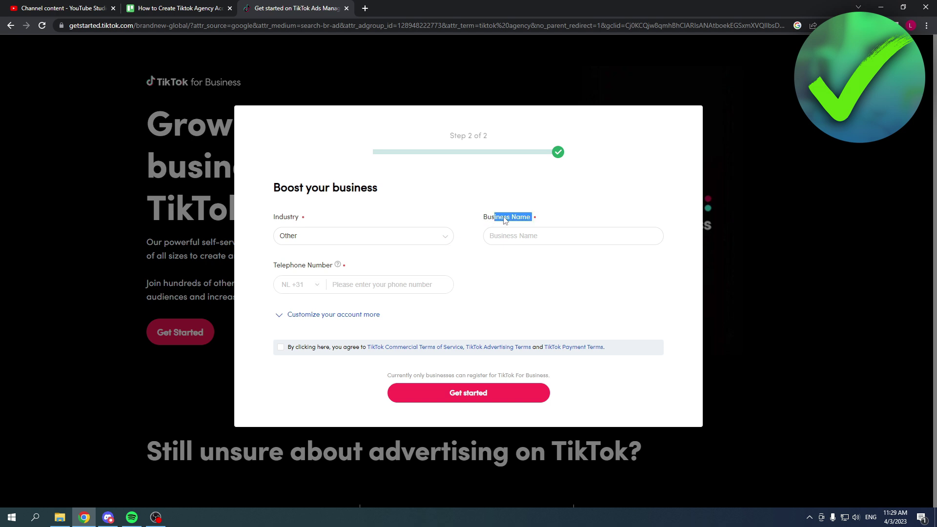
click(510, 214)
click(561, 231)
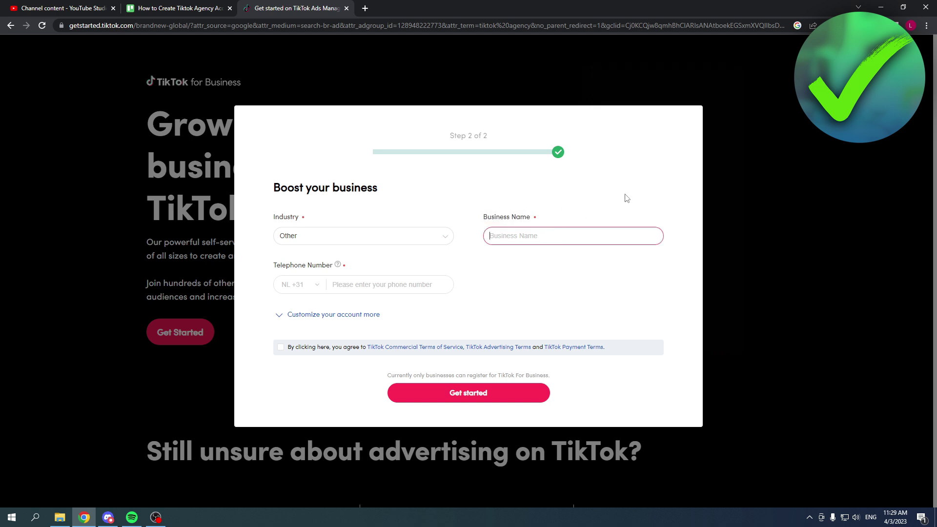
text(Helpful Online)
click(571, 216)
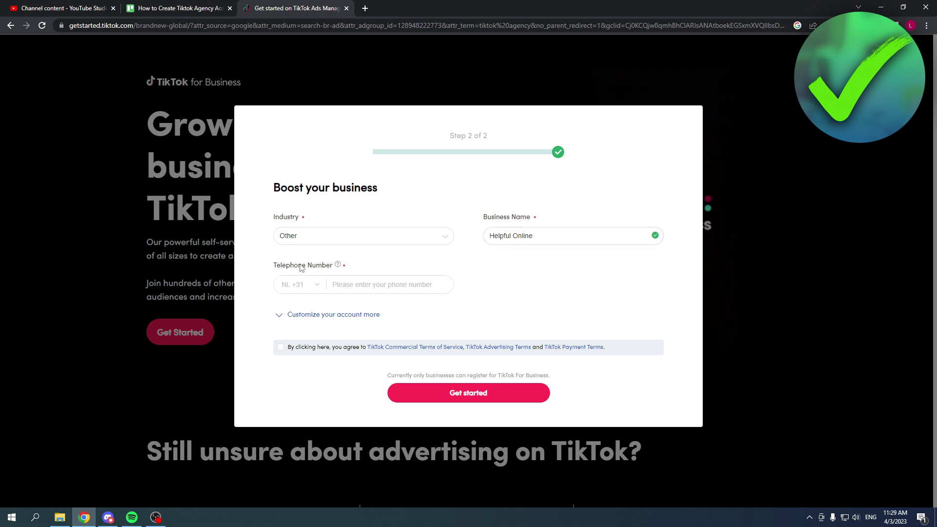
mouse_move(336, 268)
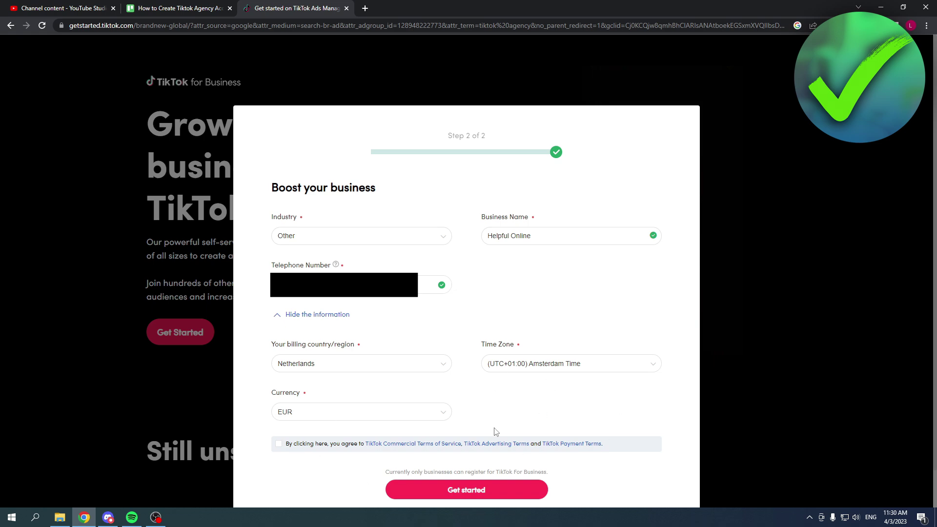
click(278, 445)
Step: Review the housing, employment and credit details and accept the Anti-Discrimination Ad Policy
click(456, 489)
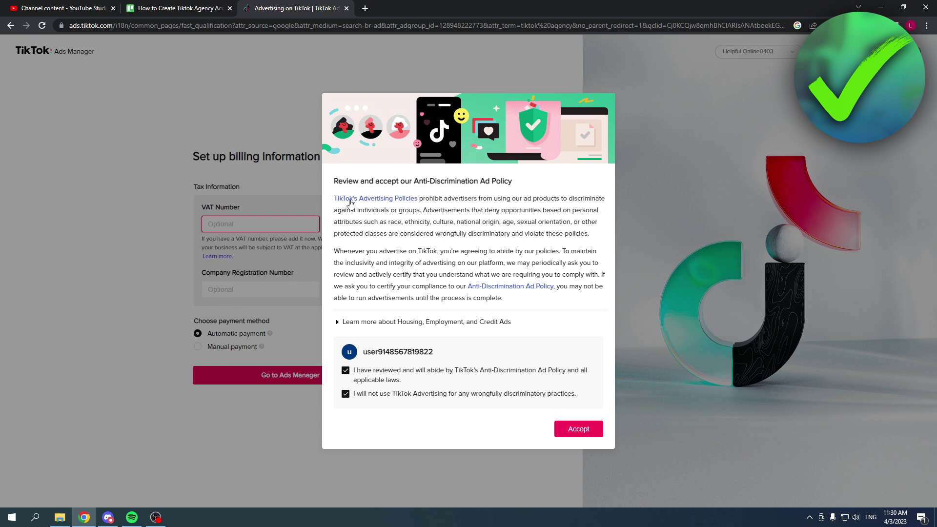
drag(342, 181, 522, 183)
click(523, 183)
click(341, 322)
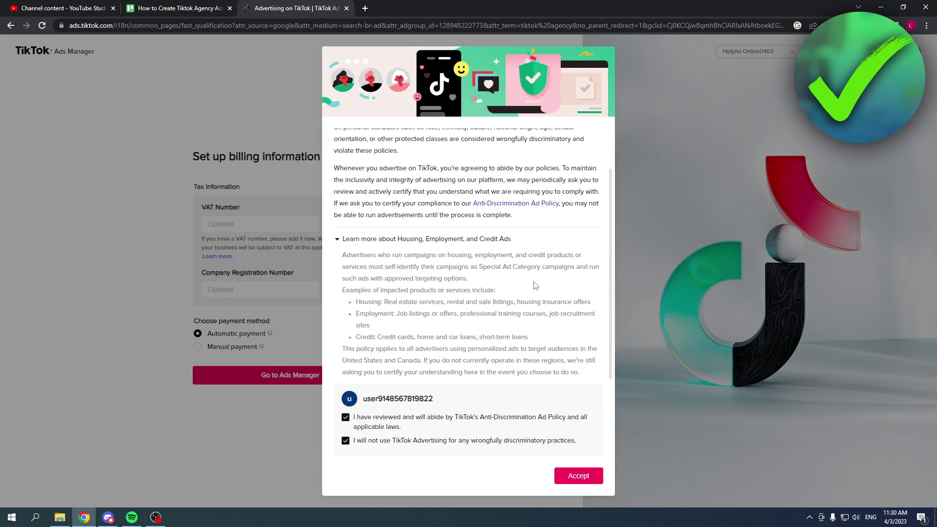
click(342, 239)
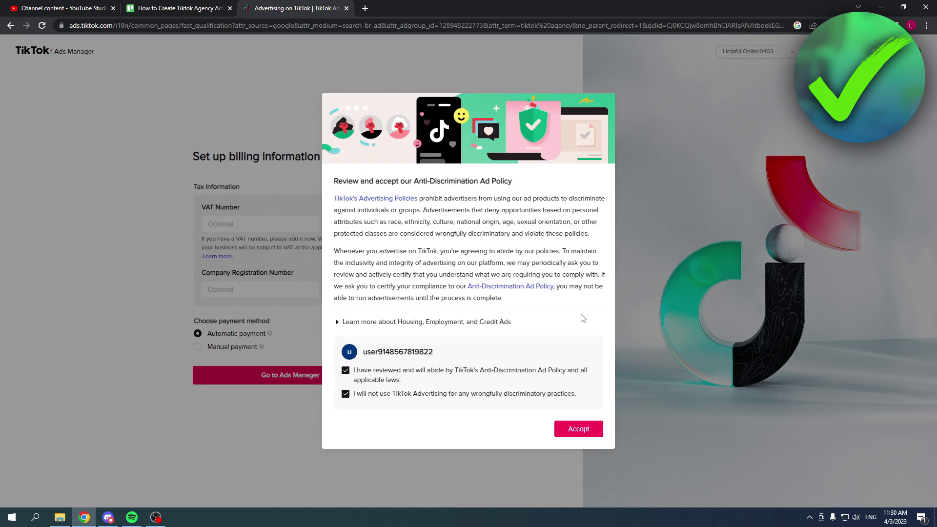
click(593, 433)
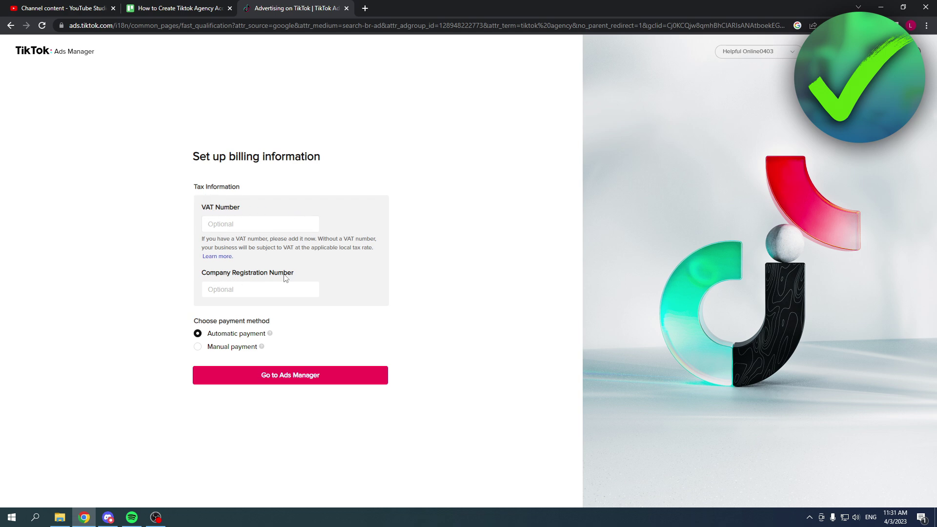
Step: Keep Automatic payment as the billing method and go to Ads Manager
drag(198, 320, 301, 324)
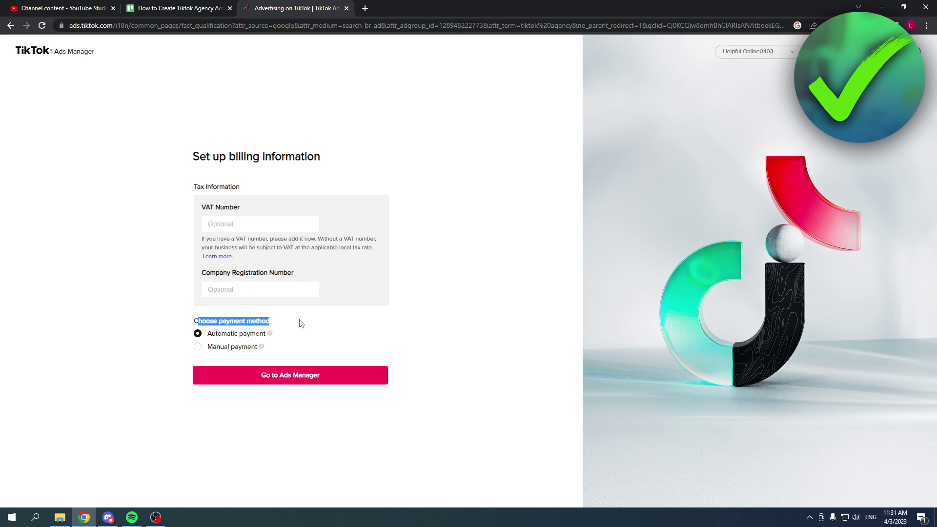
click(301, 324)
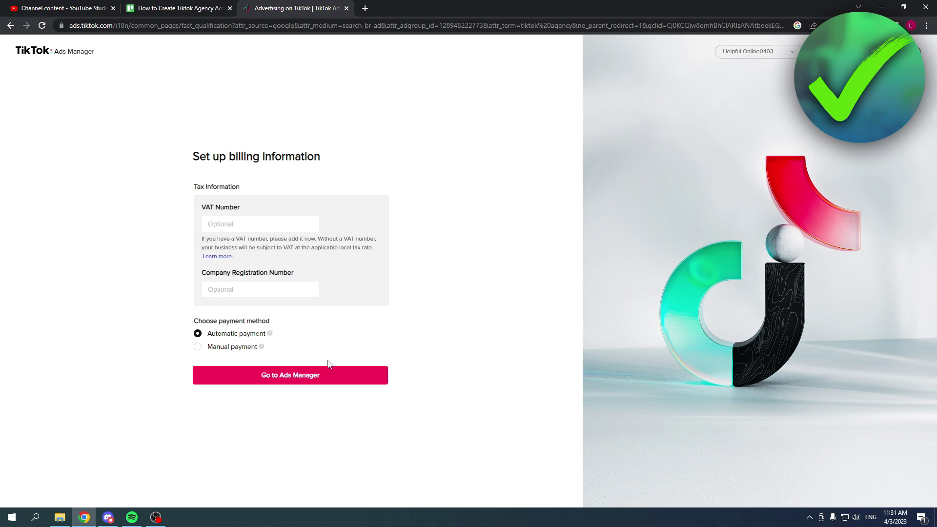
click(302, 385)
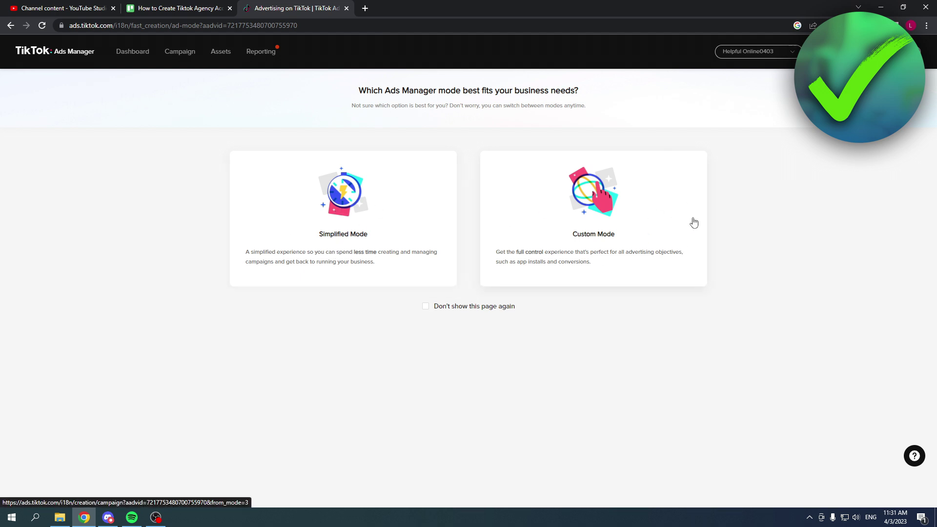
Step: Pick Simplified Mode for creating the campaign
click(364, 204)
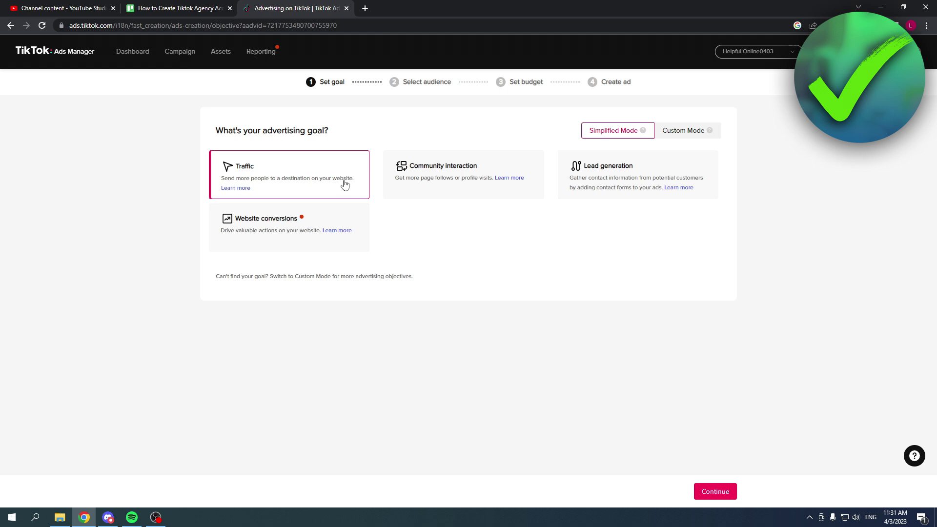
Step: Try the Community interaction, Lead generation and Website conversions goals before settling on Traffic
drag(225, 133, 368, 136)
click(368, 136)
click(430, 169)
click(589, 178)
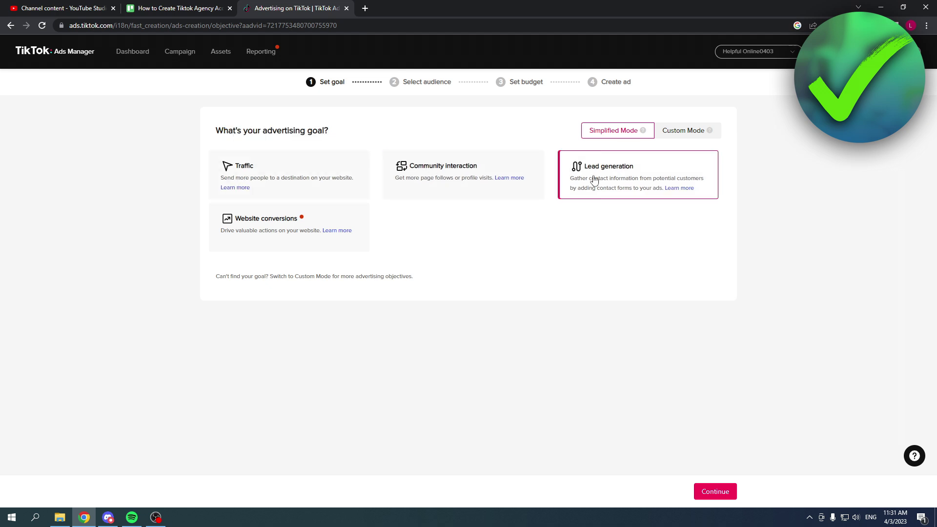
click(271, 228)
click(273, 187)
Step: Switch to Custom Mode and back to Simplified Mode, then continue with the Traffic goal
click(684, 131)
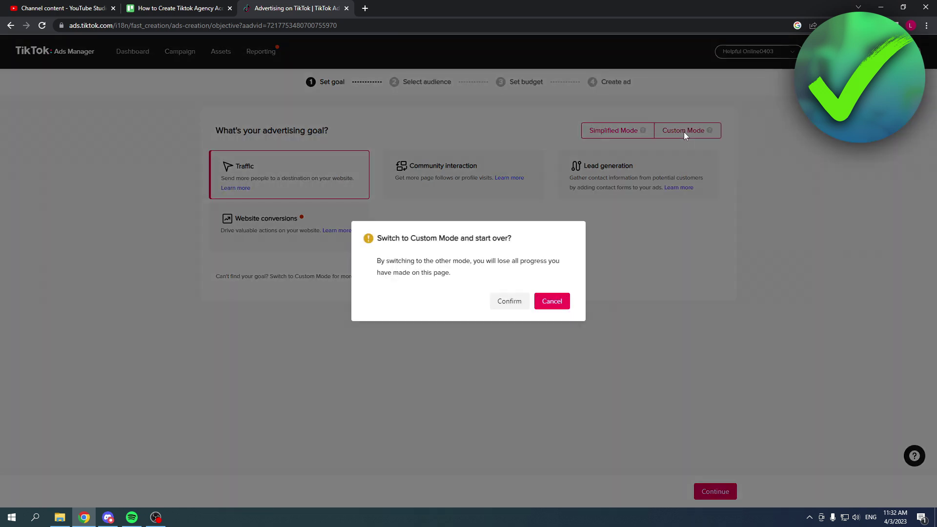
click(509, 302)
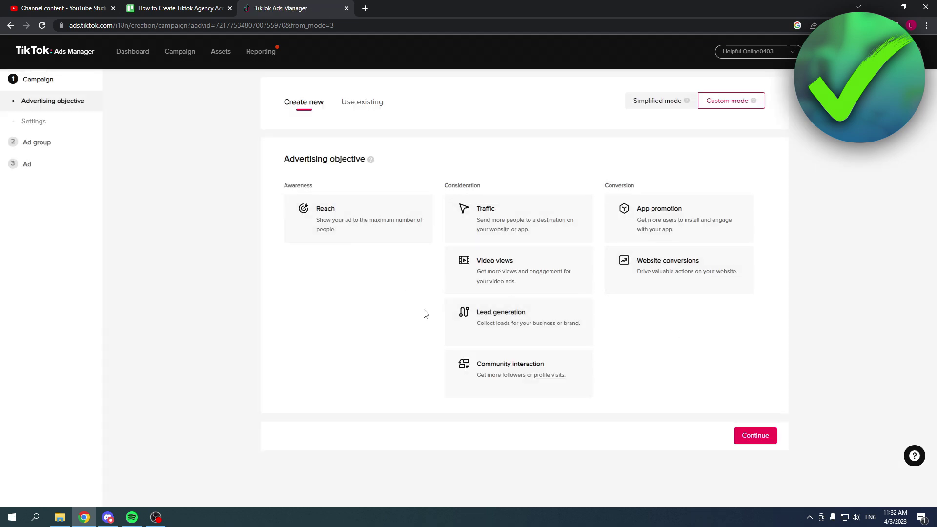
click(672, 100)
click(516, 82)
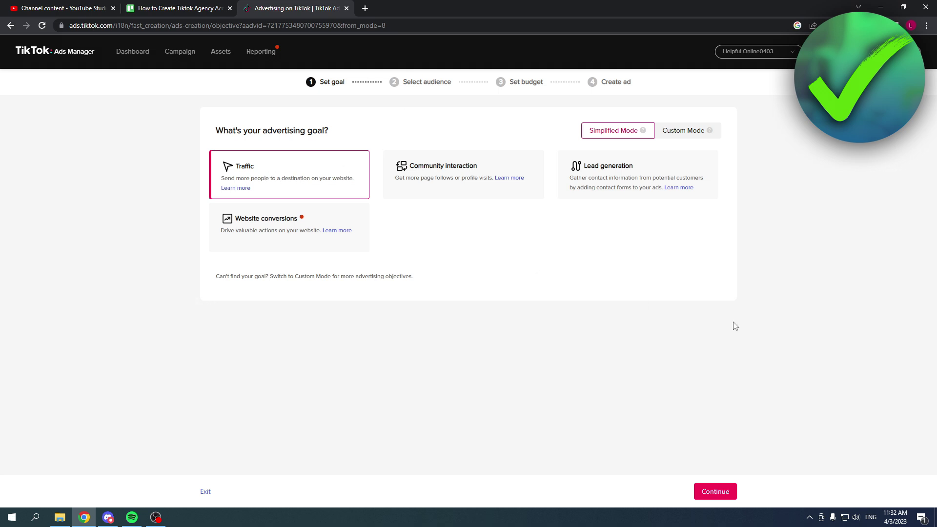
click(714, 489)
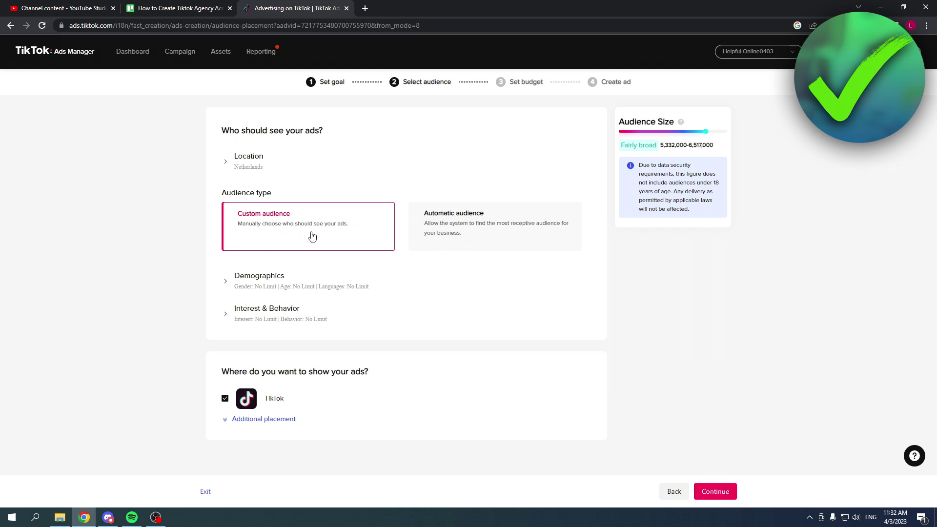
Step: Keep Custom audience and restrict the demographics gender to Male
click(478, 239)
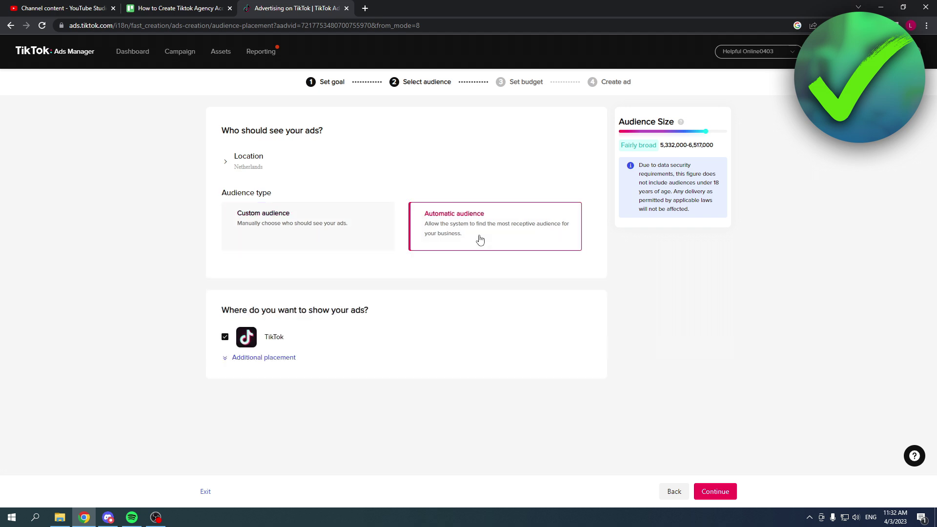
click(338, 220)
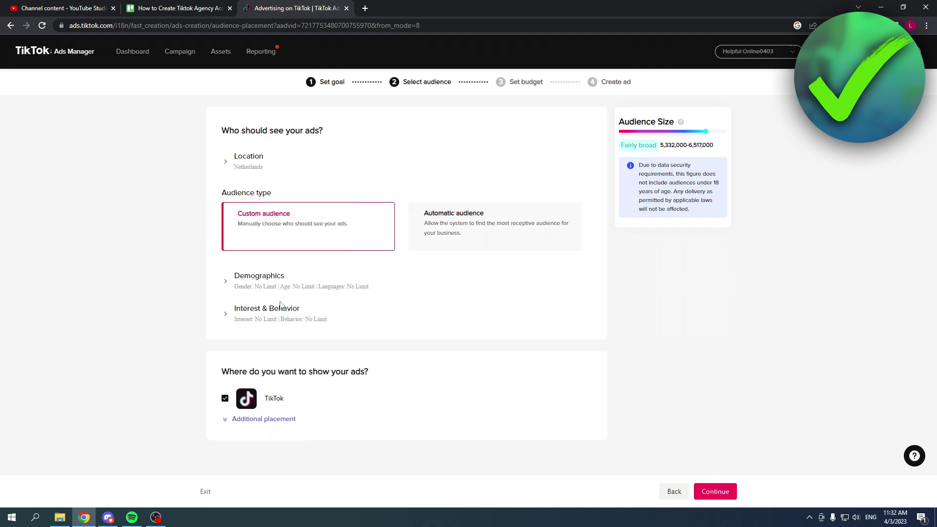
click(226, 286)
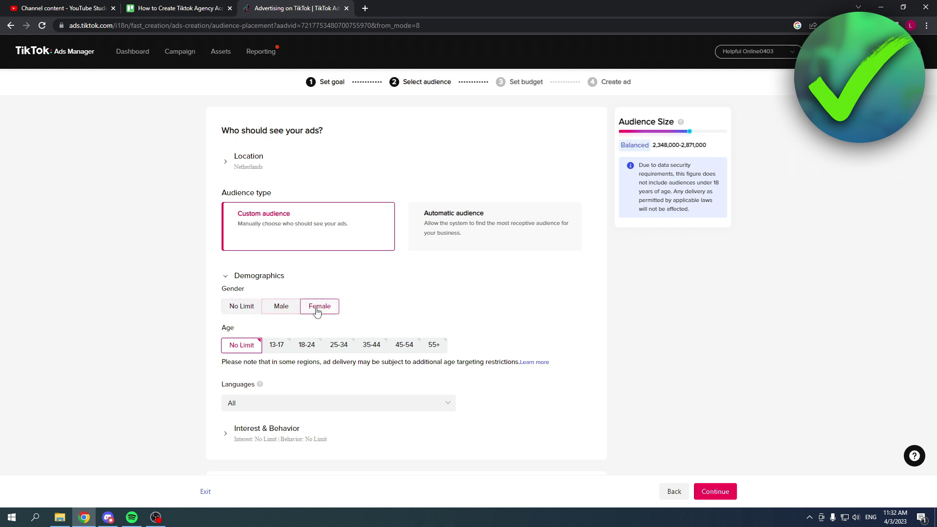
click(233, 306)
click(281, 306)
Step: Limit the age groups to 13-17 and 18-24, removing the older groups tried
scroll(347, 311, down, 1)
scroll(347, 311, down, 1)
click(277, 298)
click(305, 297)
click(339, 298)
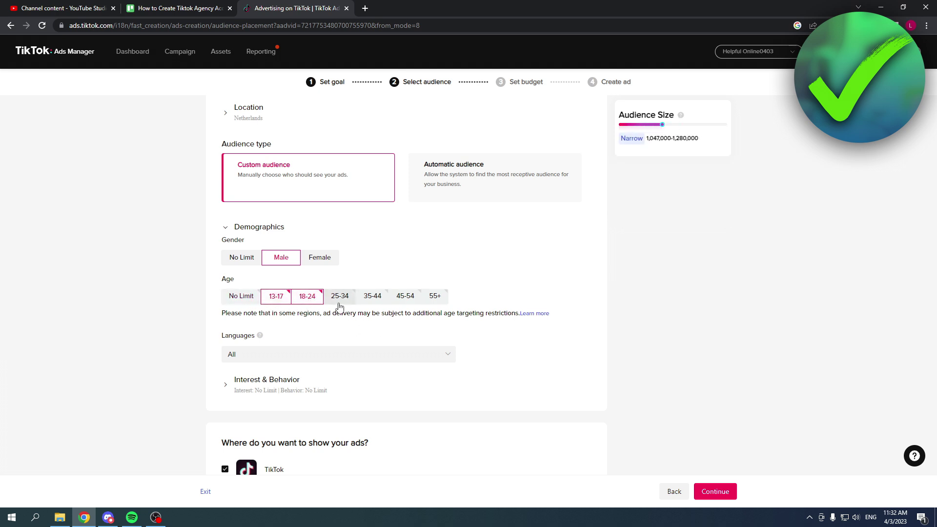
click(437, 296)
click(406, 296)
click(437, 297)
click(406, 296)
click(340, 296)
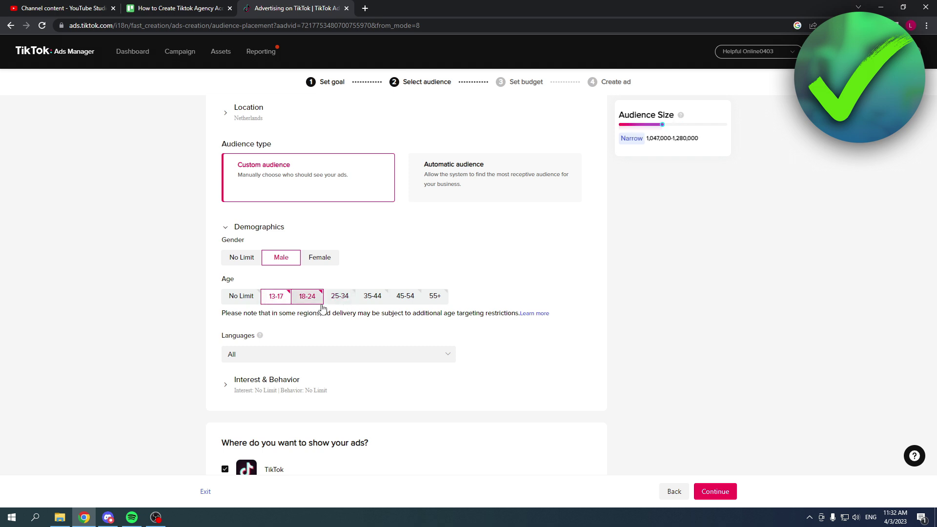
Step: Leave the target languages set to All
scroll(249, 306, down, 1)
click(245, 305)
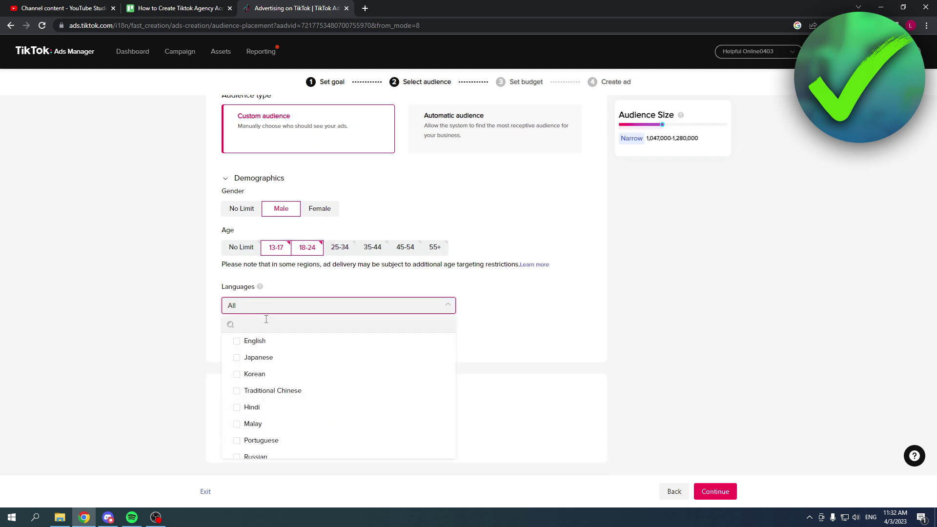
click(281, 306)
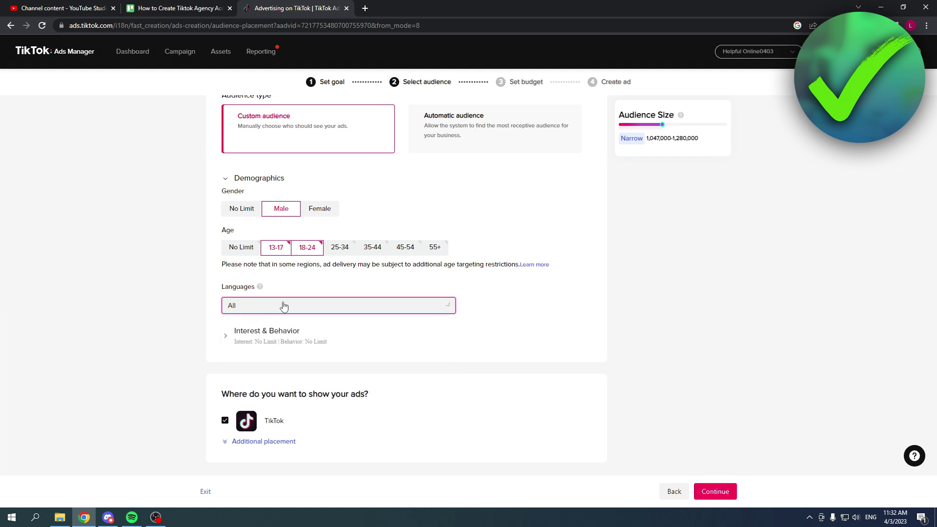
click(226, 334)
Step: Add Education as an interest category
scroll(277, 364, down, 1)
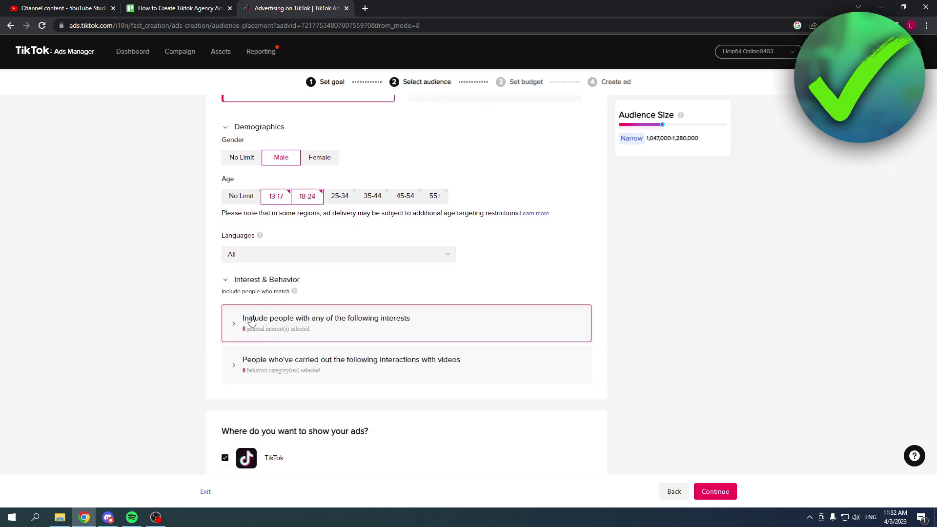
click(372, 328)
click(287, 364)
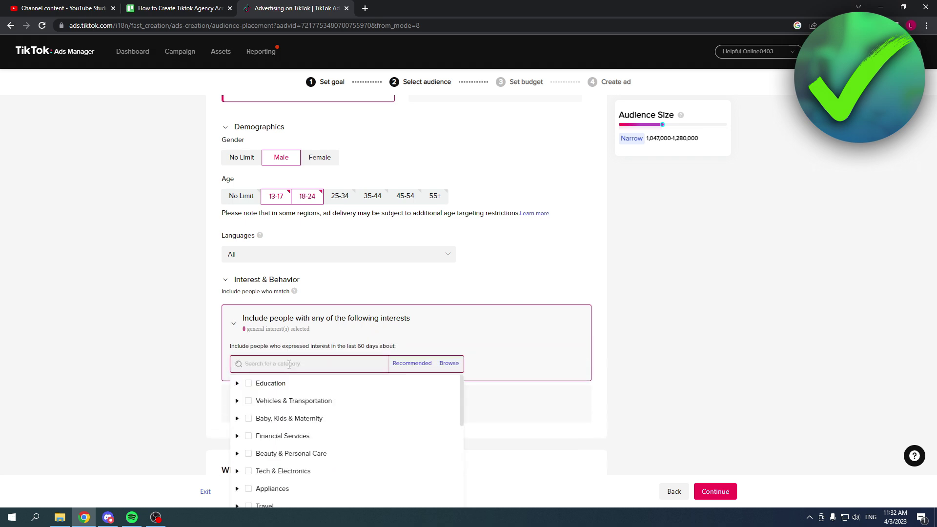
scroll(573, 391, down, 2)
click(258, 305)
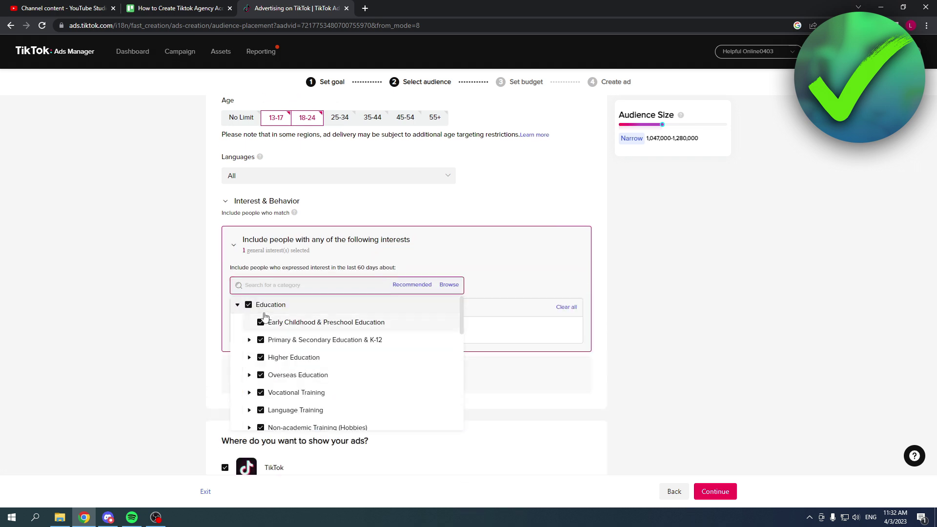
scroll(313, 351, down, 3)
scroll(291, 355, up, 1)
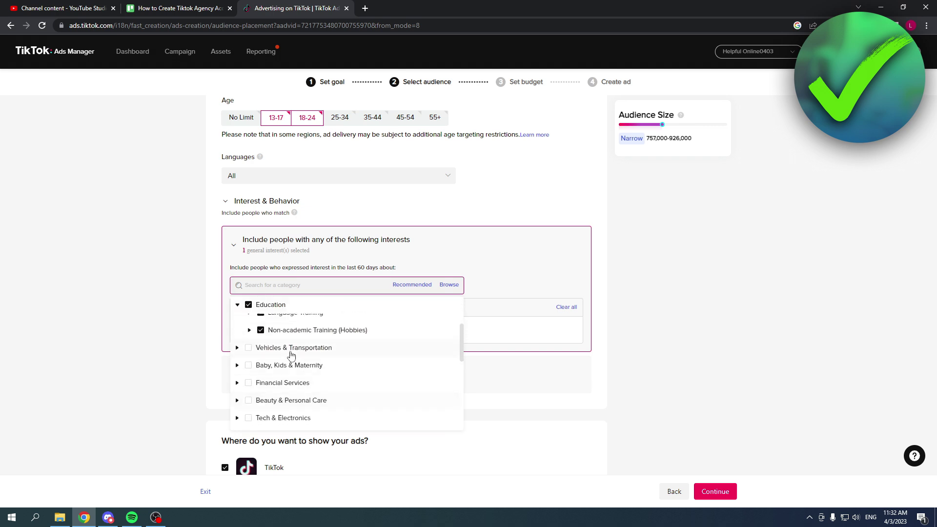
scroll(291, 355, up, 5)
click(287, 305)
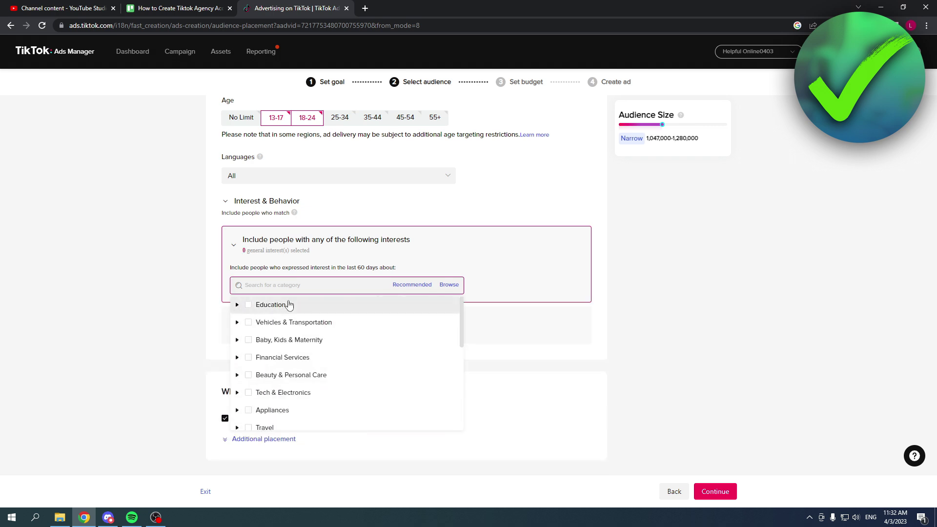
click(249, 305)
click(488, 268)
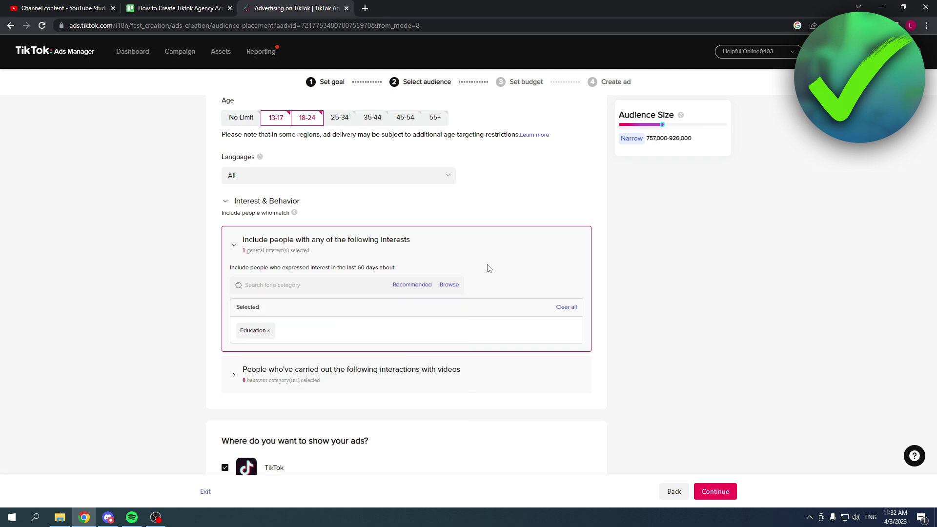
Step: Target people who watched videos to the end or liked them in the last 7 days
scroll(489, 268, down, 1)
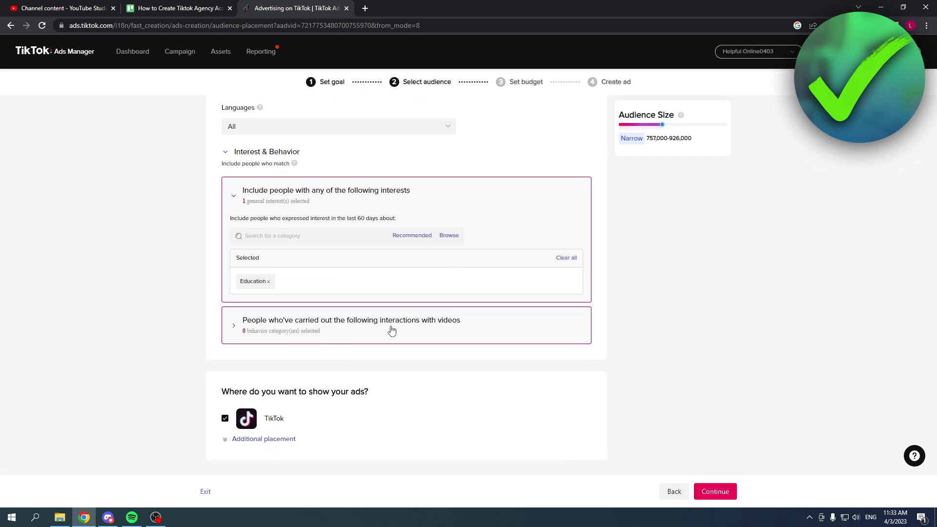
click(435, 328)
scroll(314, 317, down, 1)
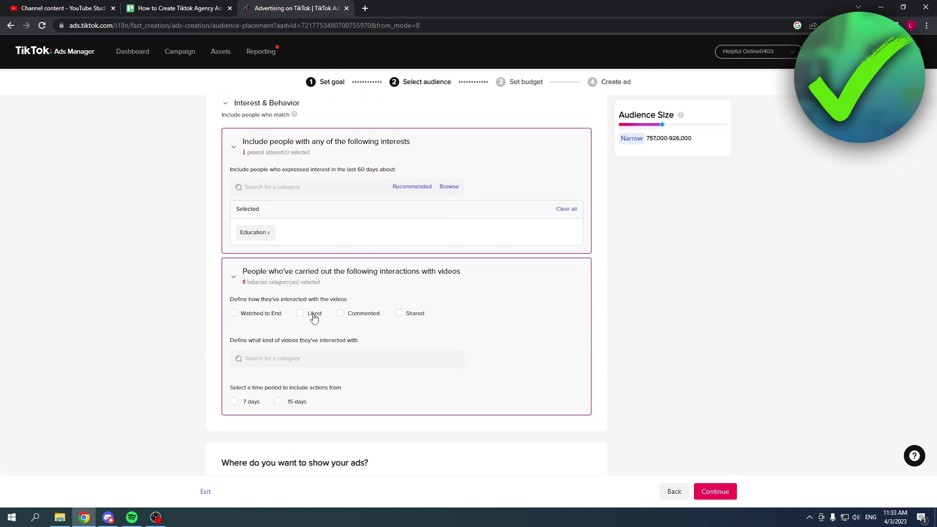
click(312, 317)
click(234, 400)
Step: Leave the additional placement options hidden and confirm the audience to move to budget
scroll(517, 246, down, 2)
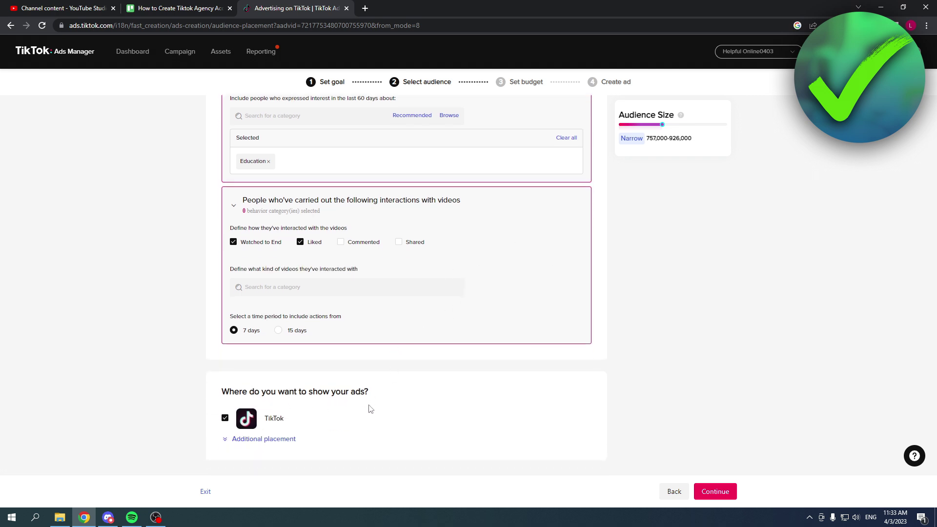
click(263, 440)
scroll(292, 444, down, 1)
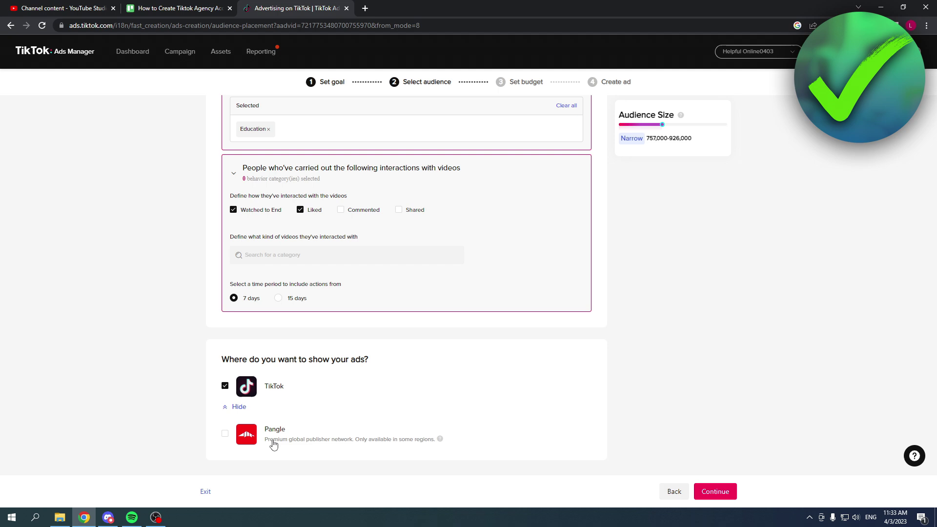
click(242, 407)
scroll(307, 410, up, 7)
scroll(310, 409, up, 2)
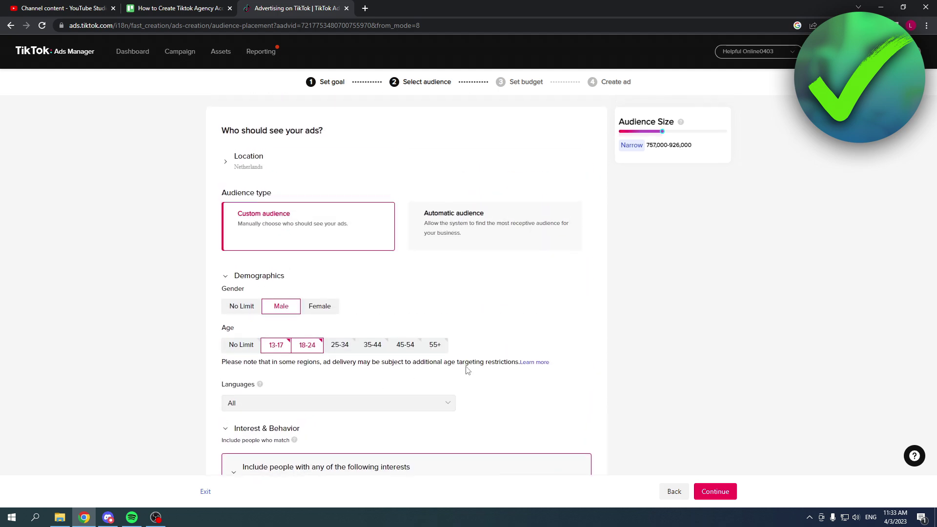
click(715, 491)
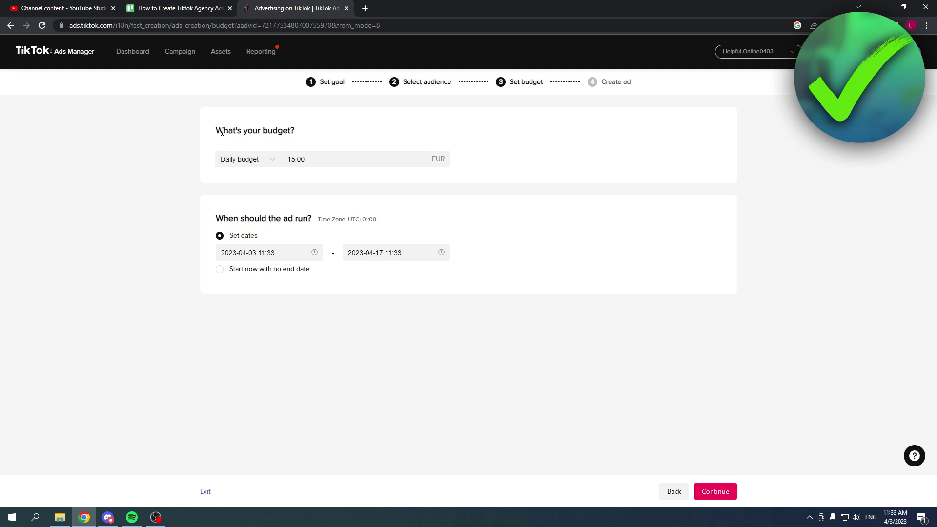
Step: Try Lifetime budget, then keep a 15.00 EUR daily budget from 2023-04-03 to 2023-04-17 and continue
drag(222, 132, 370, 127)
click(253, 163)
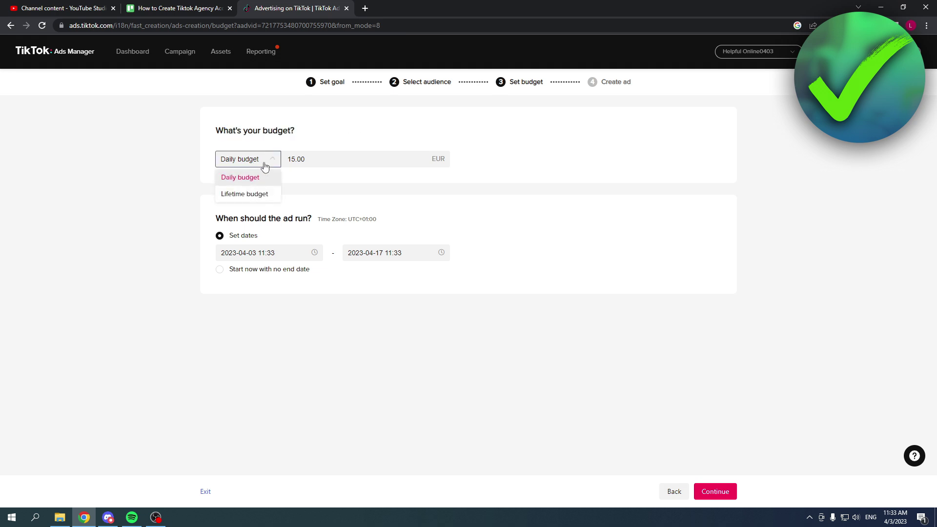
click(247, 195)
click(262, 162)
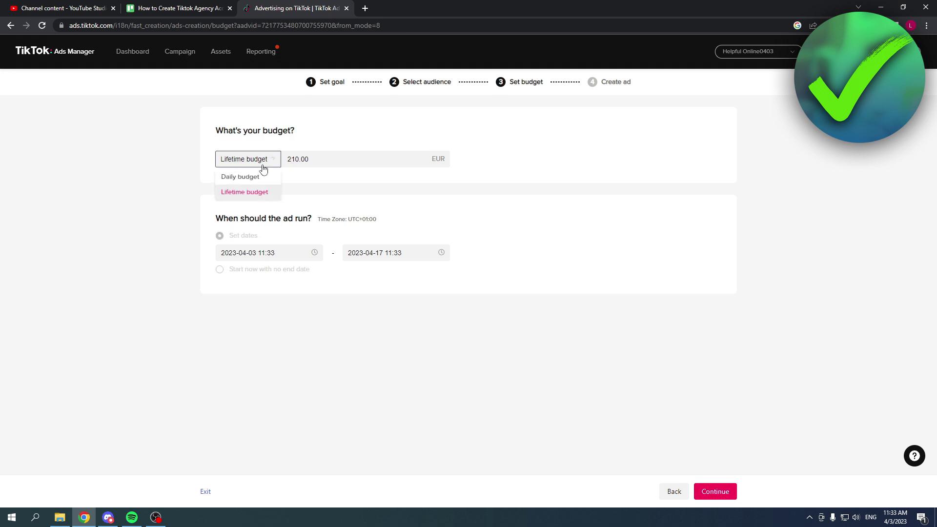
click(252, 176)
double_click(326, 163)
click(376, 136)
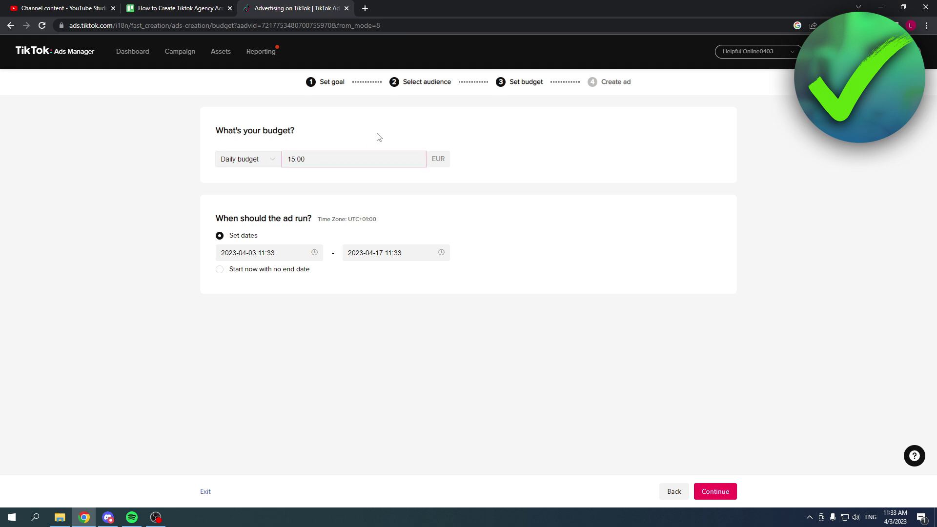
drag(225, 223, 314, 220)
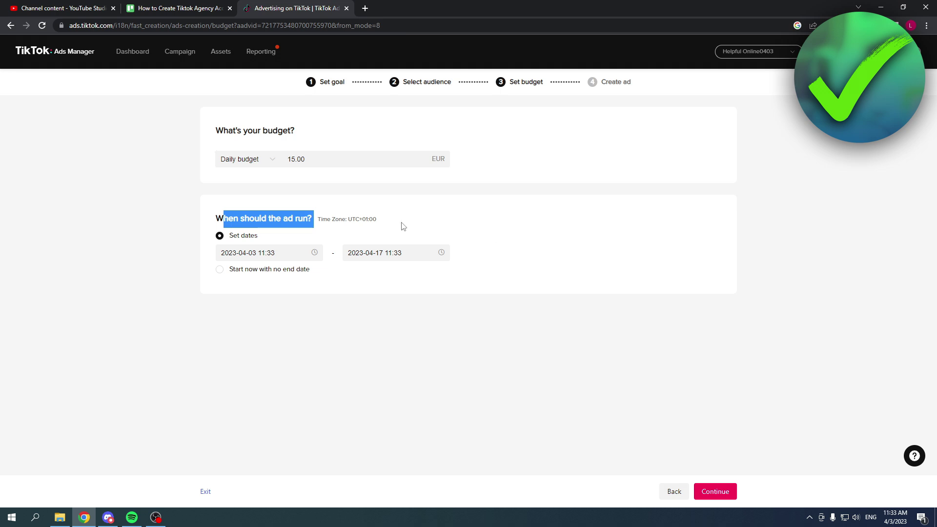
click(335, 283)
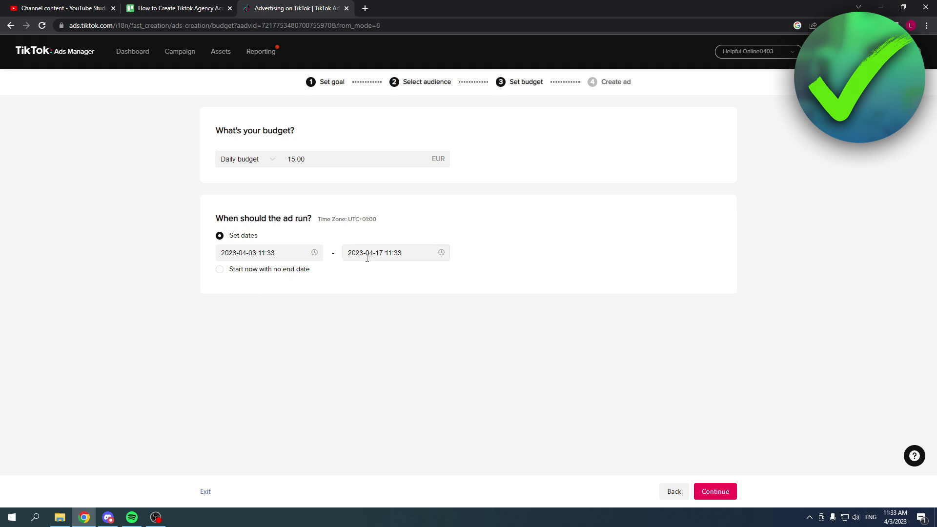
click(715, 490)
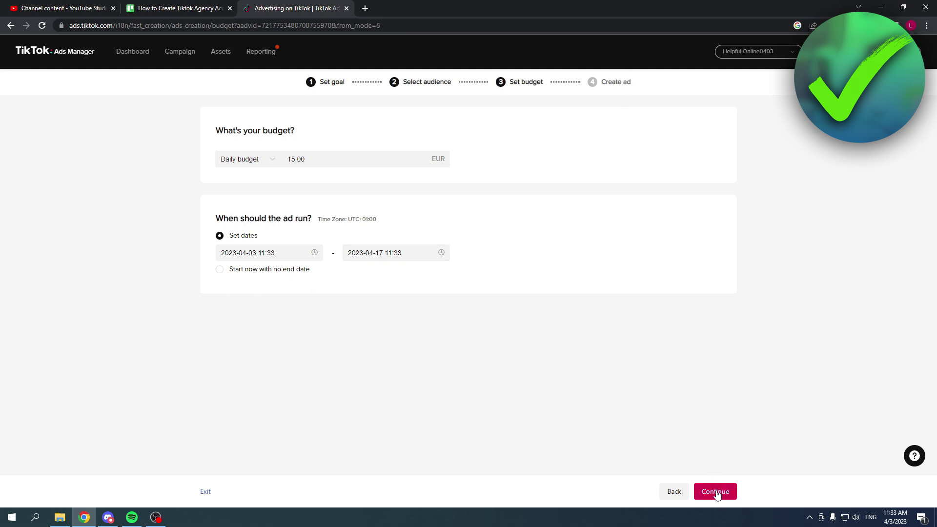